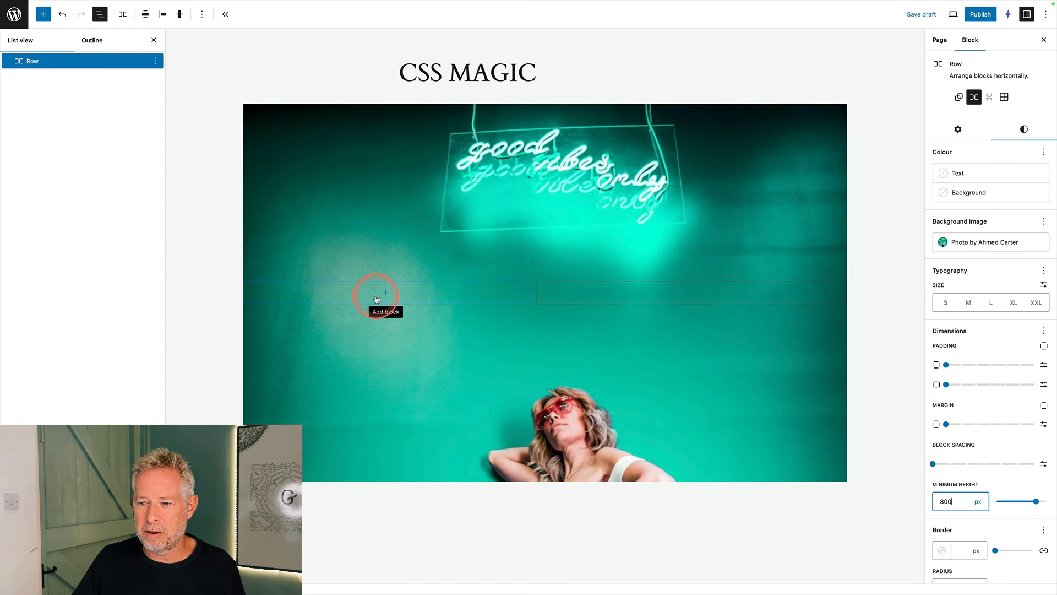
Insert a Group block with the plain single-container layout inside the empty row over the background photo.
left_click(394, 297)
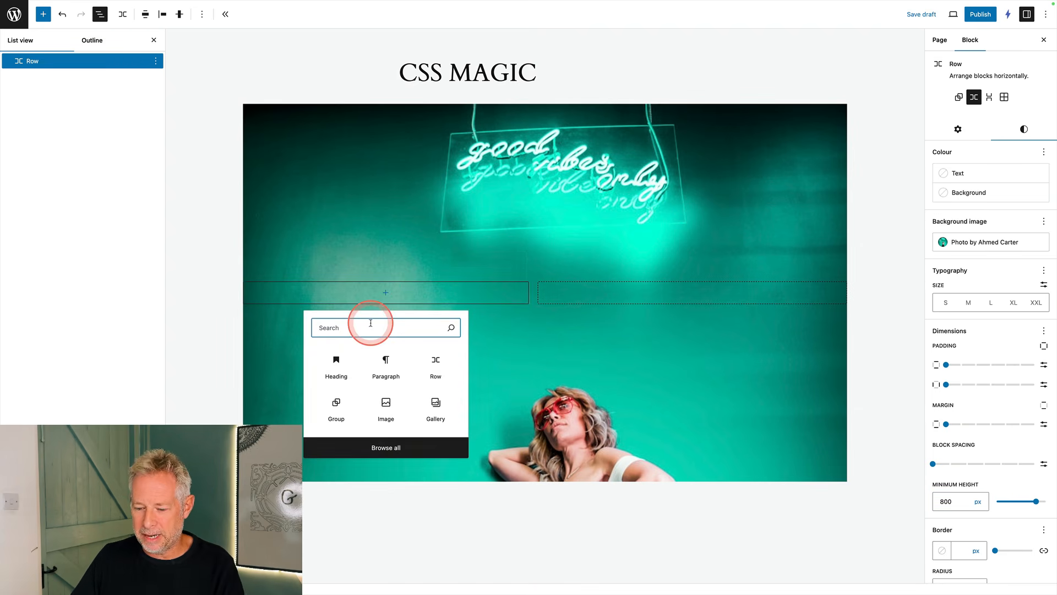
type("group")
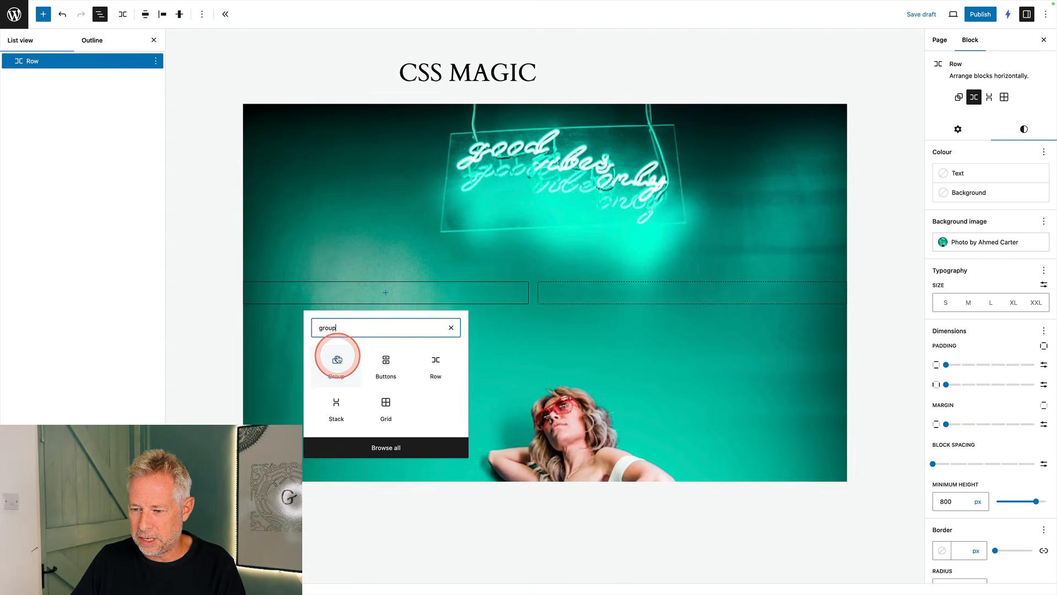
left_click(337, 358)
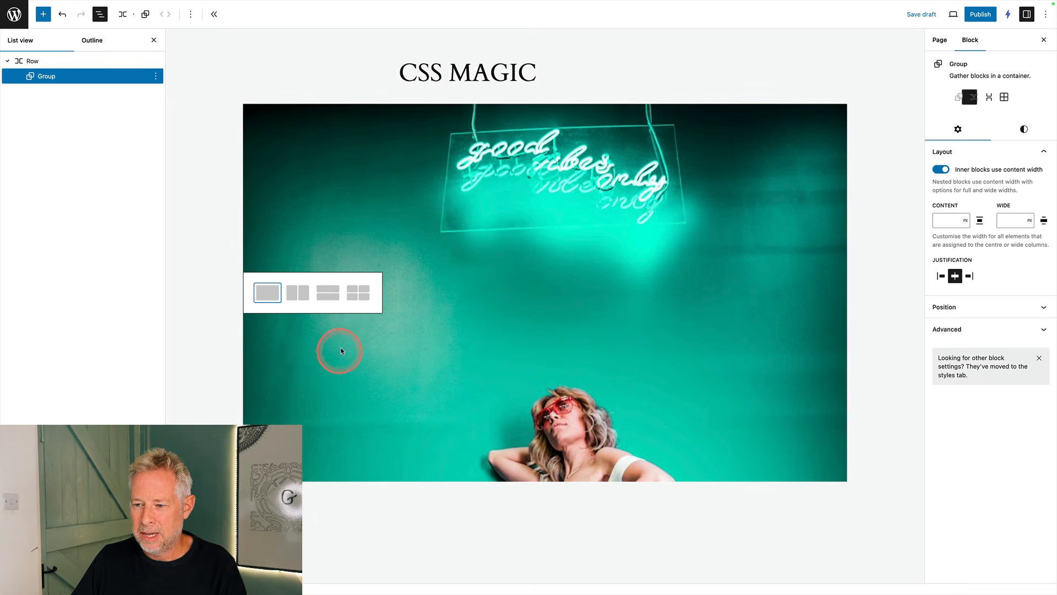
left_click(268, 296)
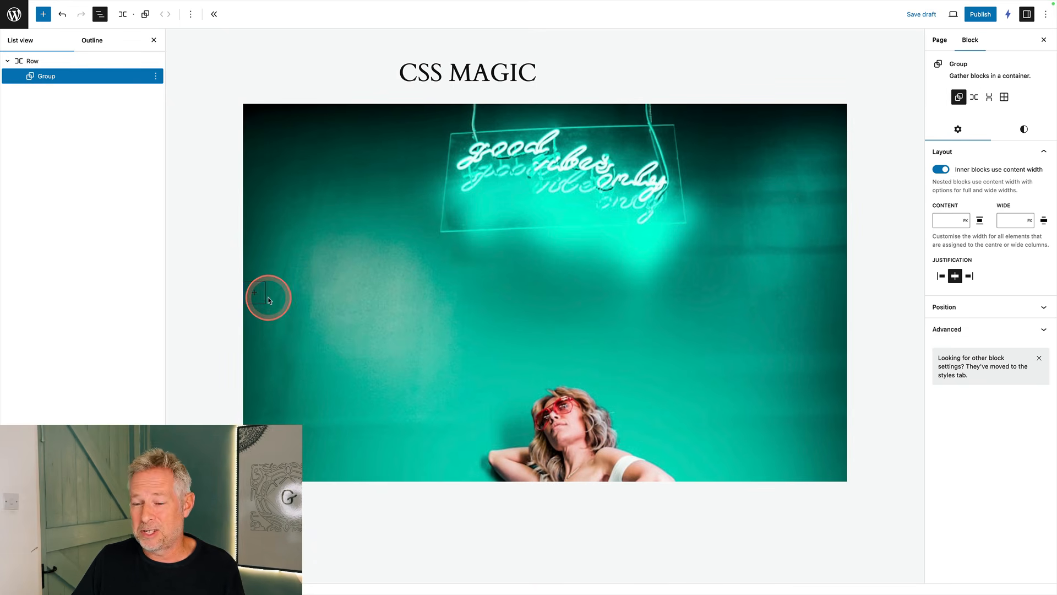
Add a heading reading "AMAZING!" inside the new group.
left_click(258, 295)
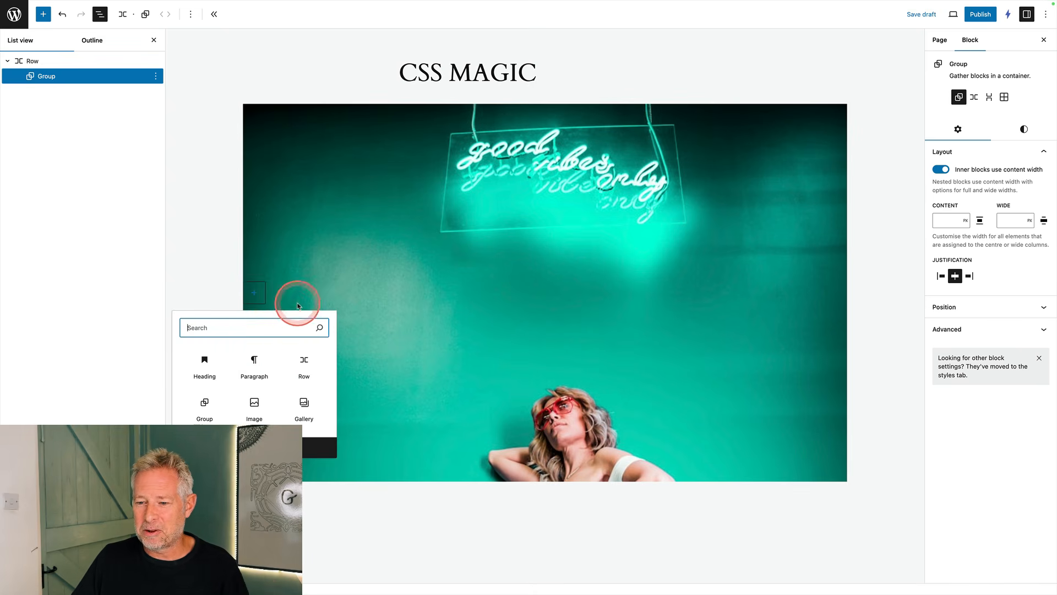
left_click(207, 358)
type("AMM")
key("BackSpace")
type("Z")
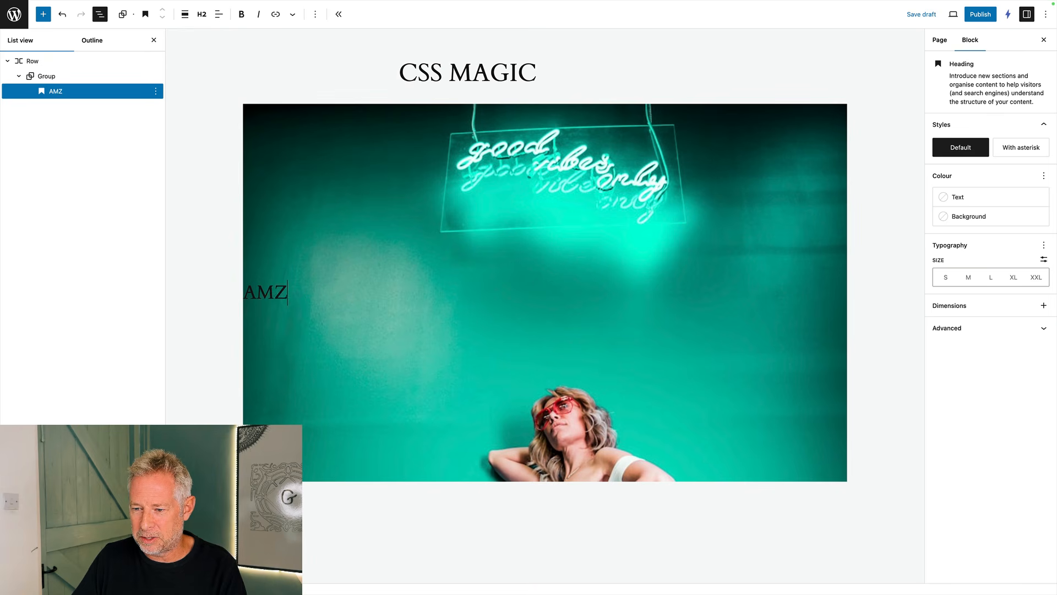
type("ING!")
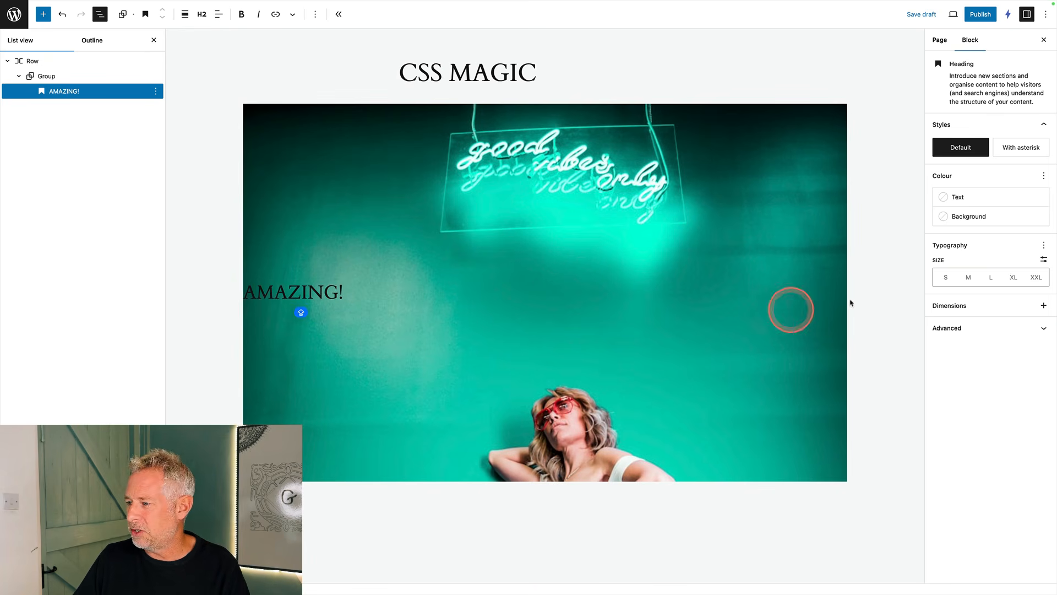
Give the AMAZING! heading a custom font size of 7.1 rem.
left_click(1044, 259)
left_click(983, 278)
left_click(979, 297)
left_click_drag(1020, 277, 1032, 277)
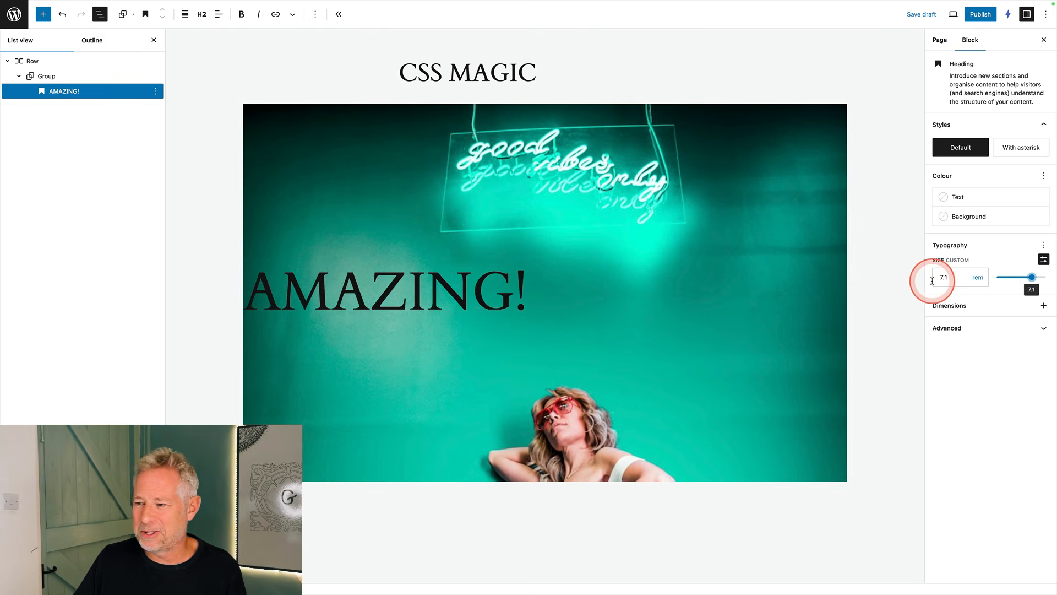
Enable the font setting for the AMAZING! heading and set its font to Ultra.
left_click(1043, 245)
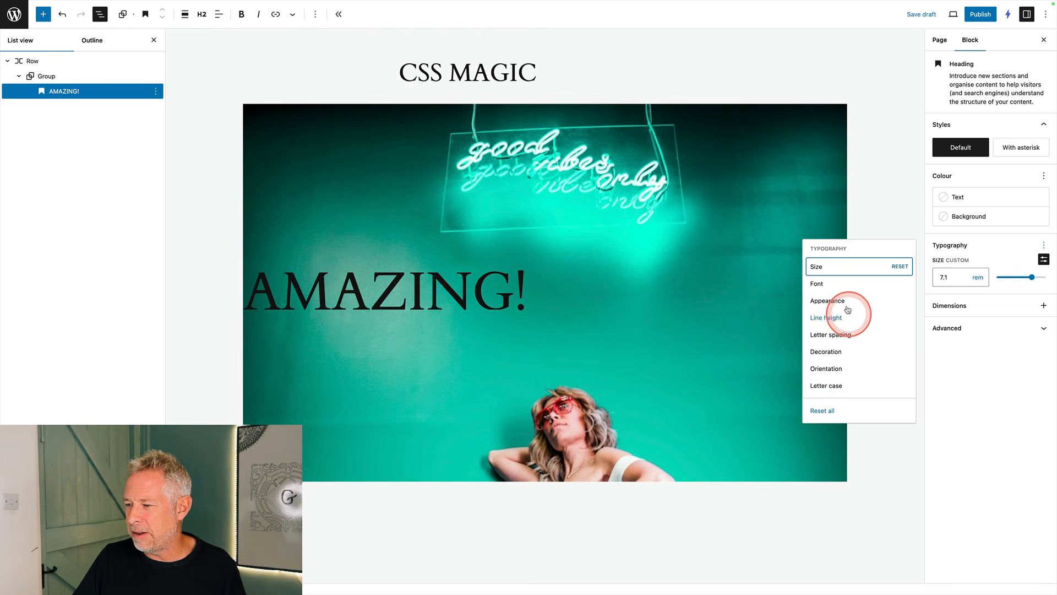
left_click(837, 287)
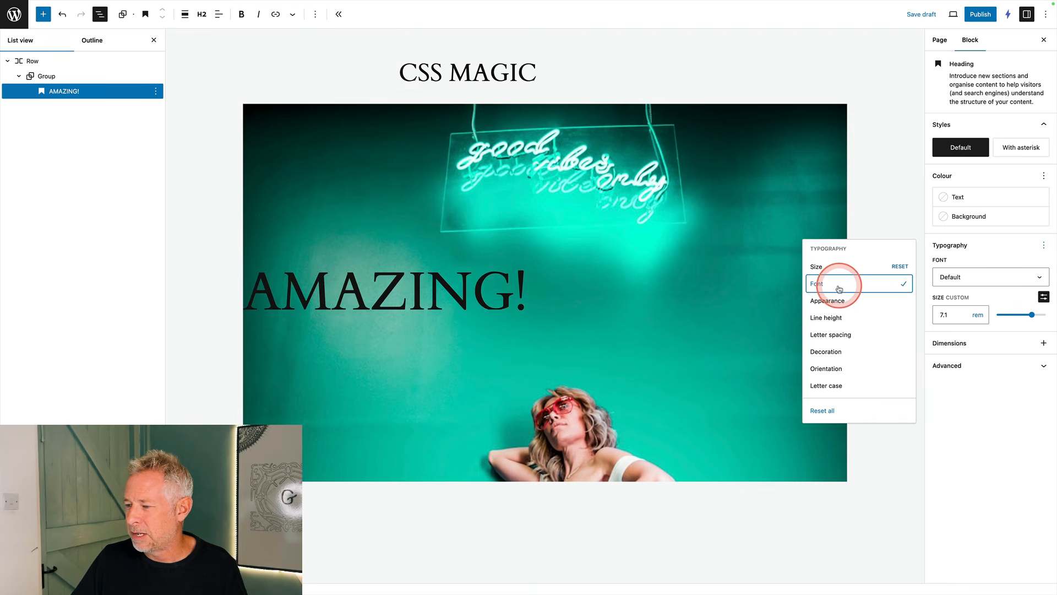
left_click(970, 277)
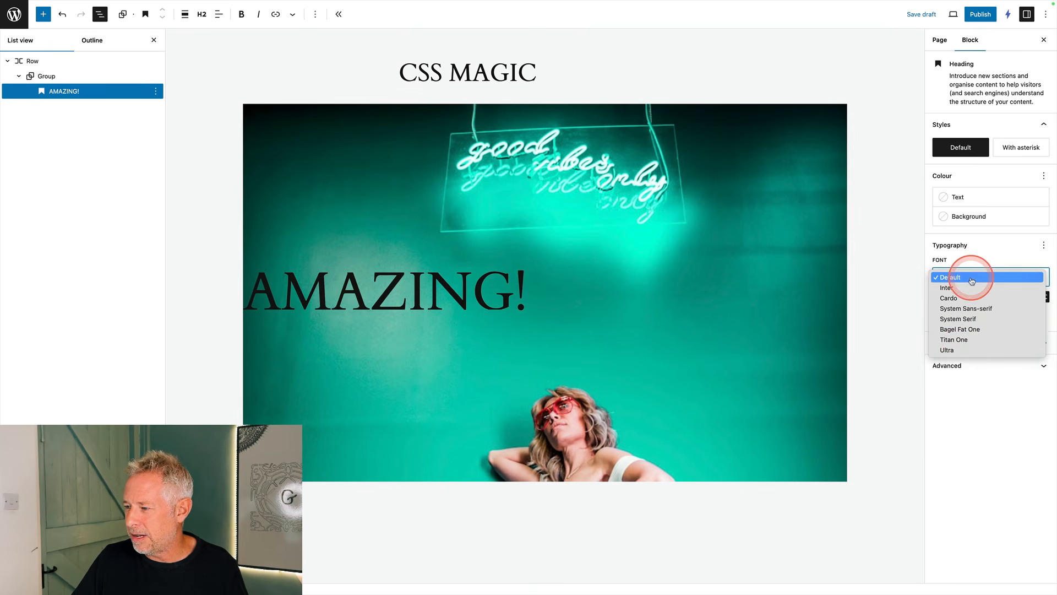
left_click(962, 351)
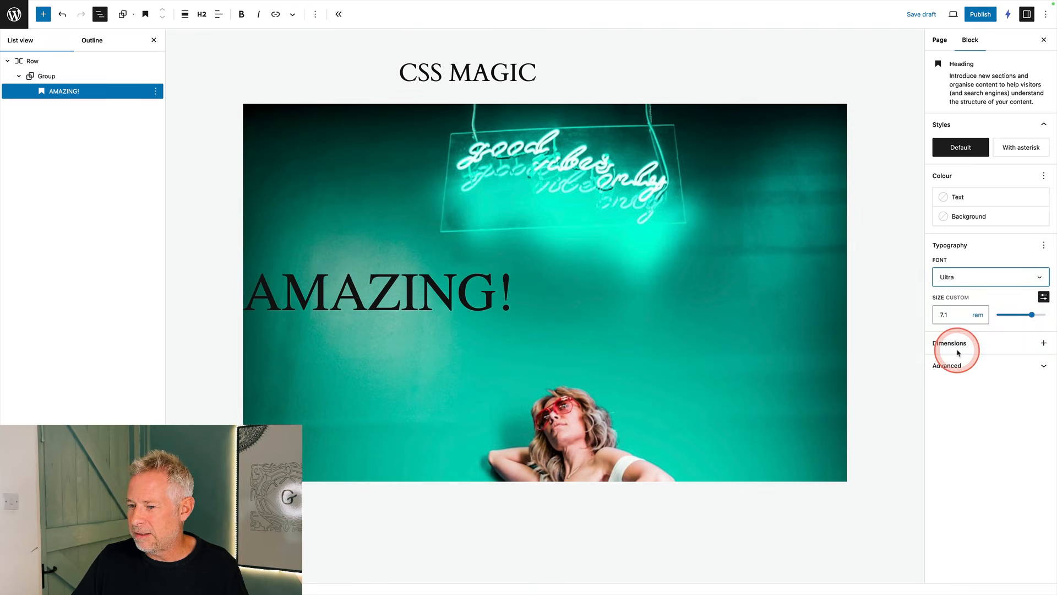
Enable the appearance setting for the AMAZING! heading and set its weight to Black.
left_click(1043, 245)
left_click(848, 300)
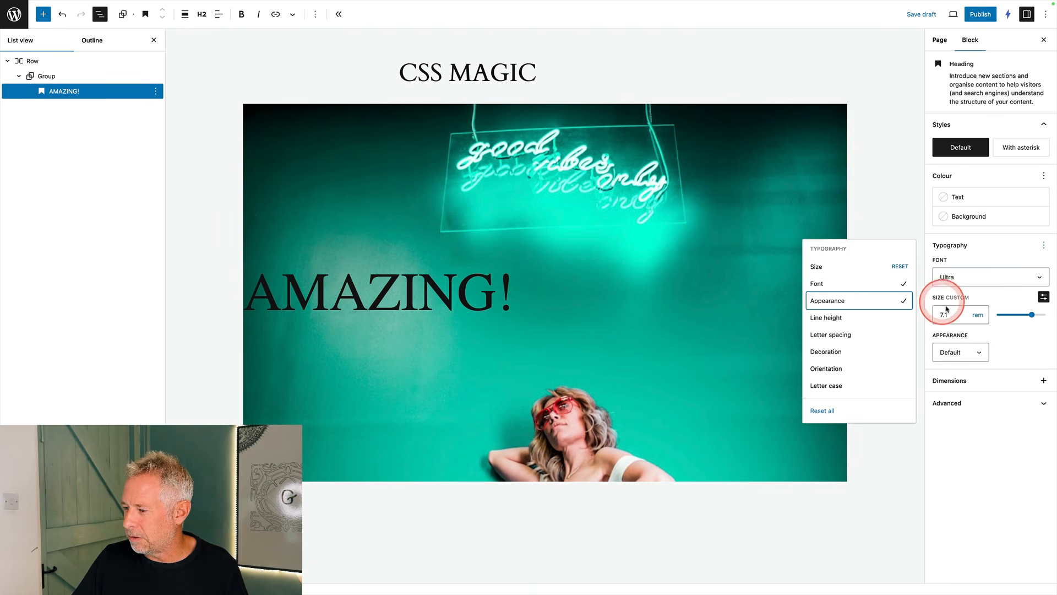
left_click(978, 363)
scroll(961, 479, "down", 3)
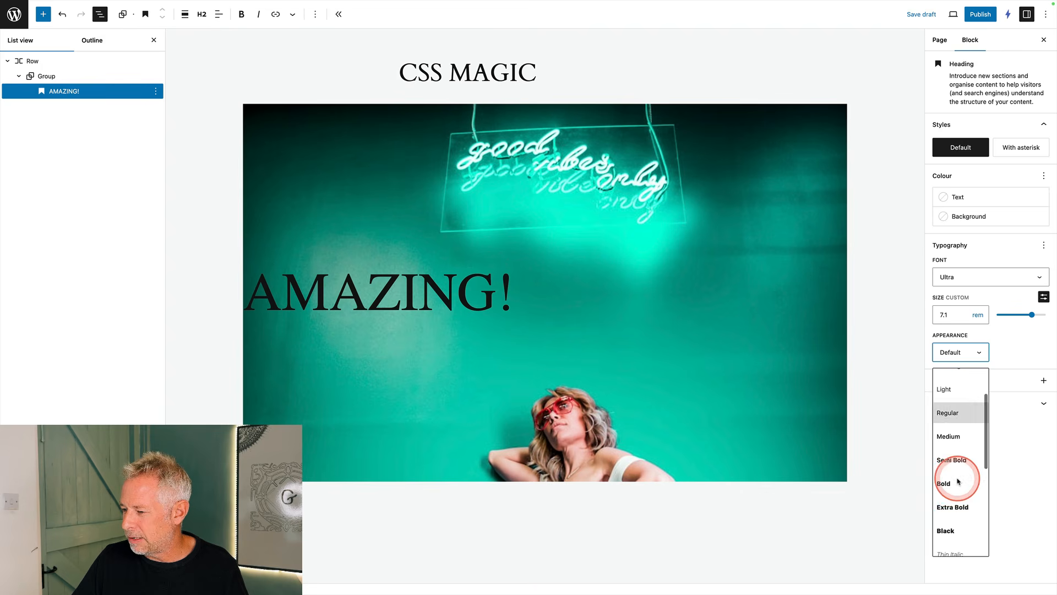
left_click(947, 530)
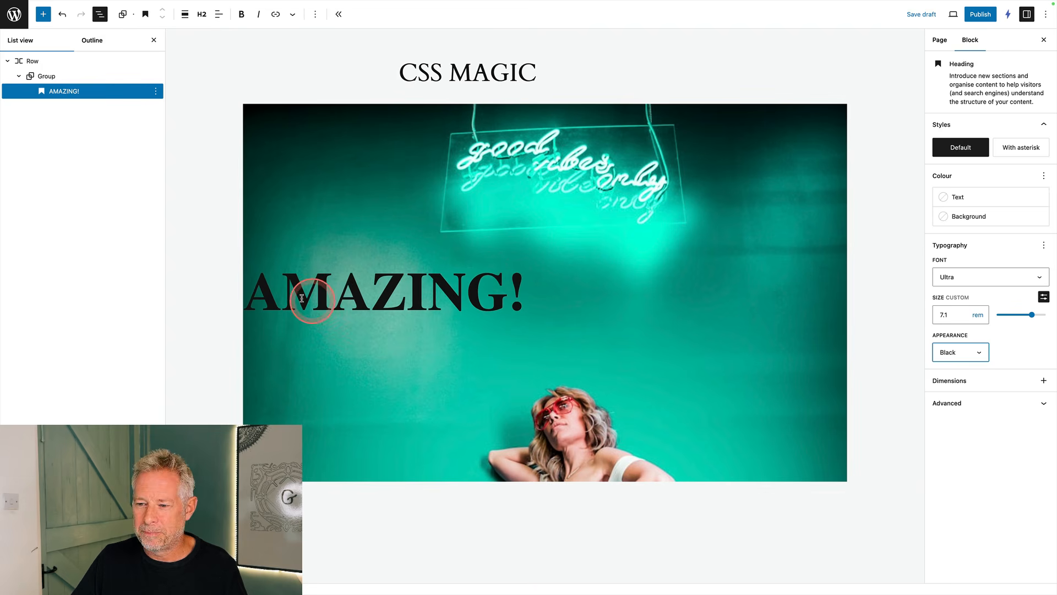
Add the additional CSS class is-style-mix-blend-multiply to the AMAZING! heading.
left_click(427, 293)
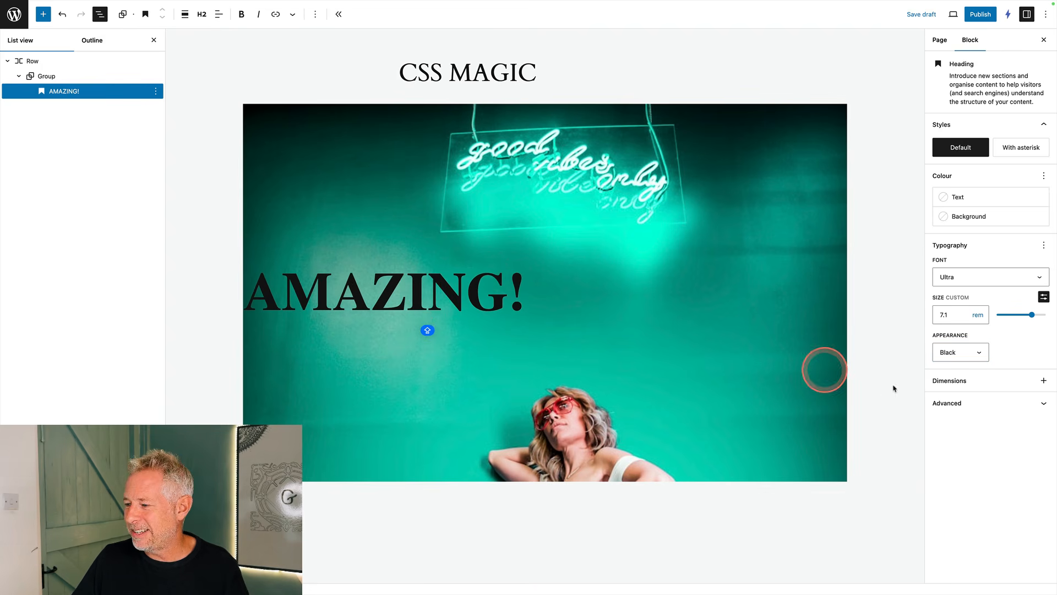
left_click(945, 402)
left_click(952, 526)
type("is-style-mix-blend-multiply")
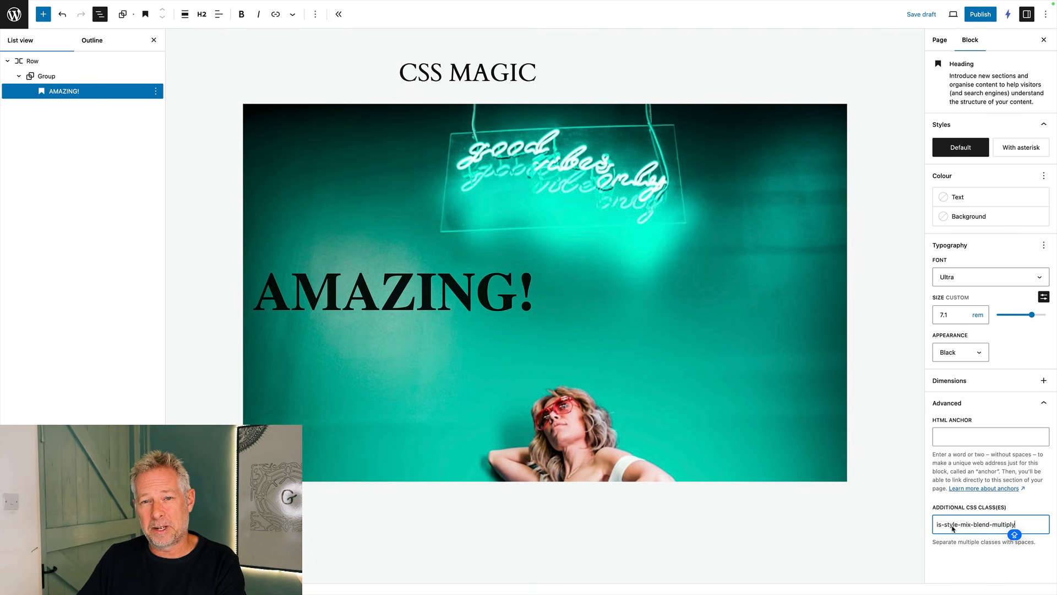
left_click(953, 527)
left_click(970, 334)
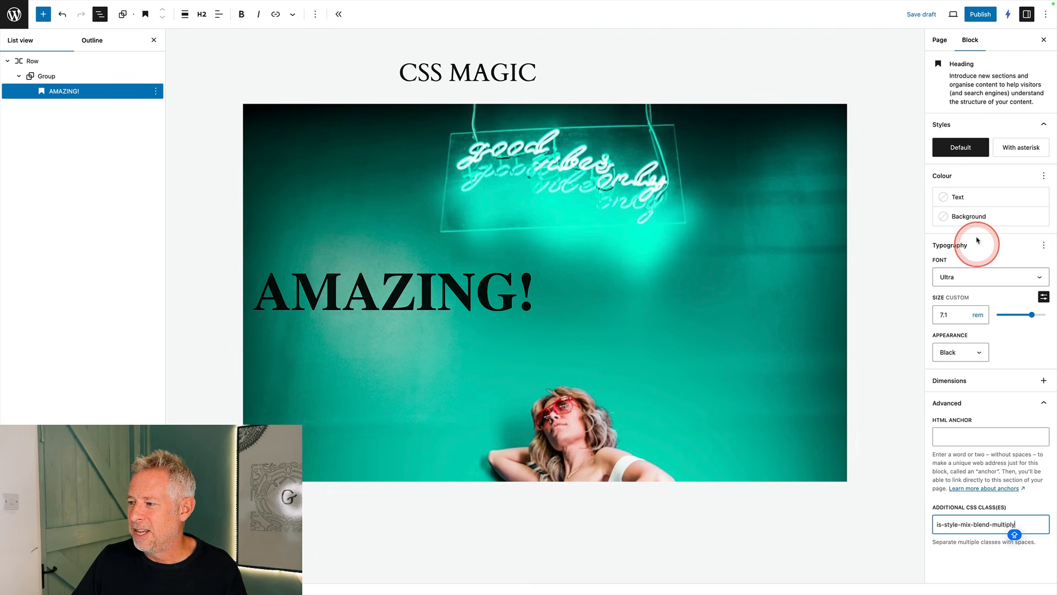
Give the AMAZING! heading the black Contrast background (#111111) and white Base / Two text (#FFFFFF).
left_click(976, 216)
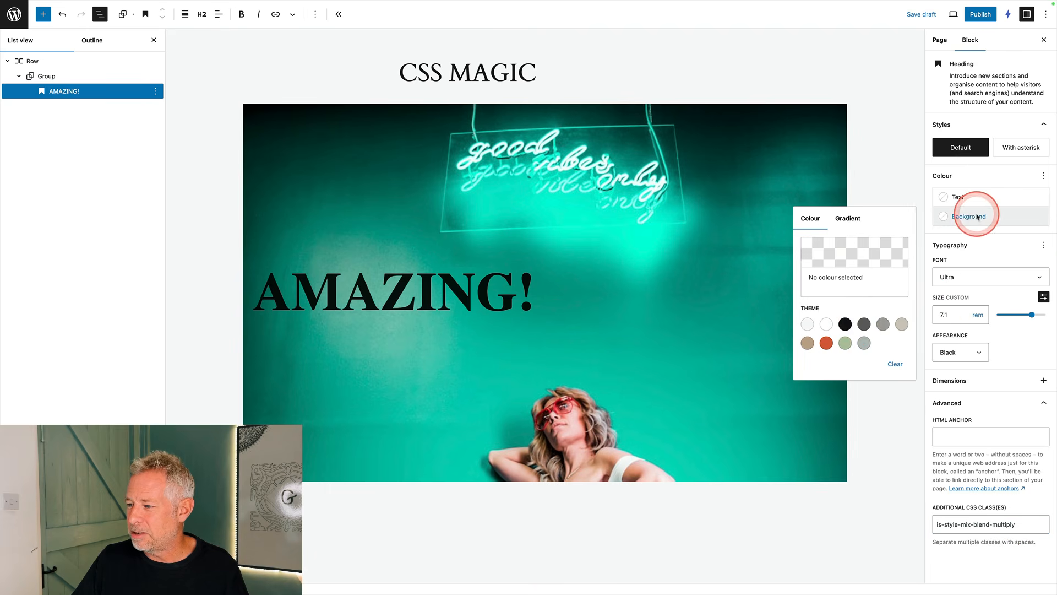
left_click(847, 325)
left_click(960, 198)
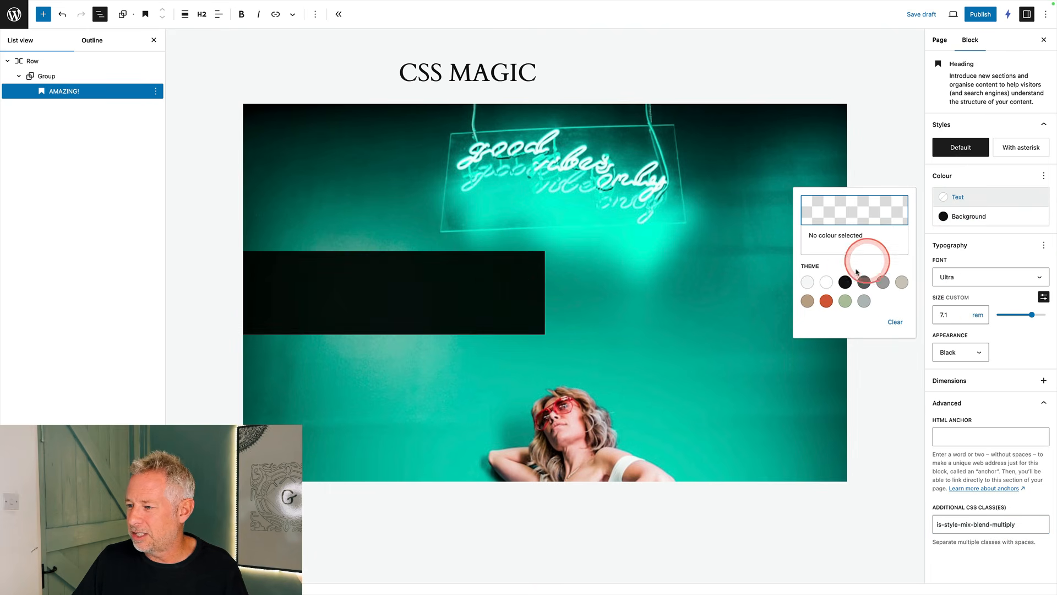
left_click(827, 284)
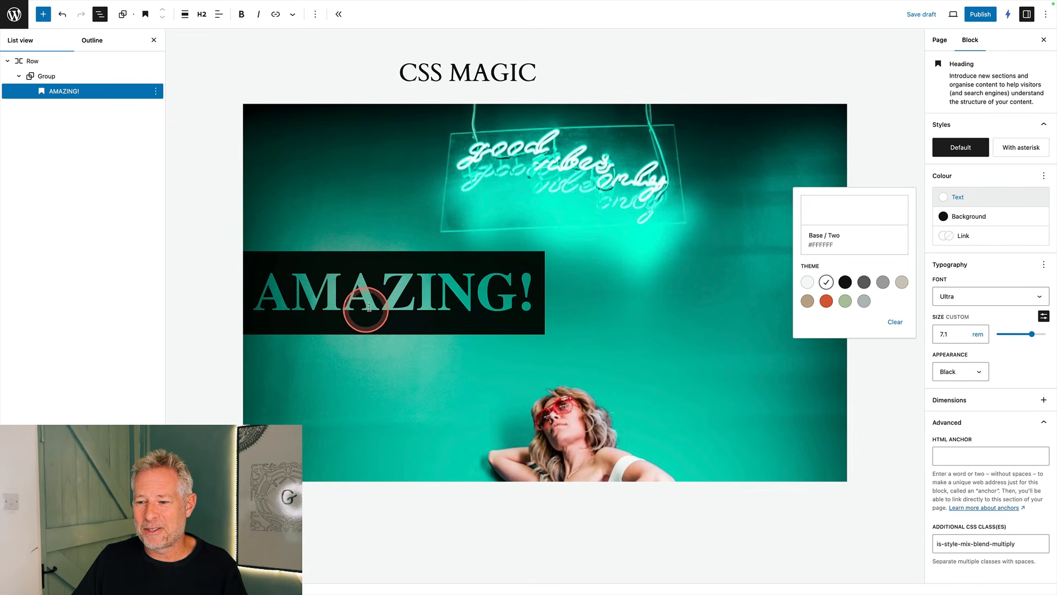
Try aligning the row's items to the top, and return them to the middle alignment.
left_click(566, 297)
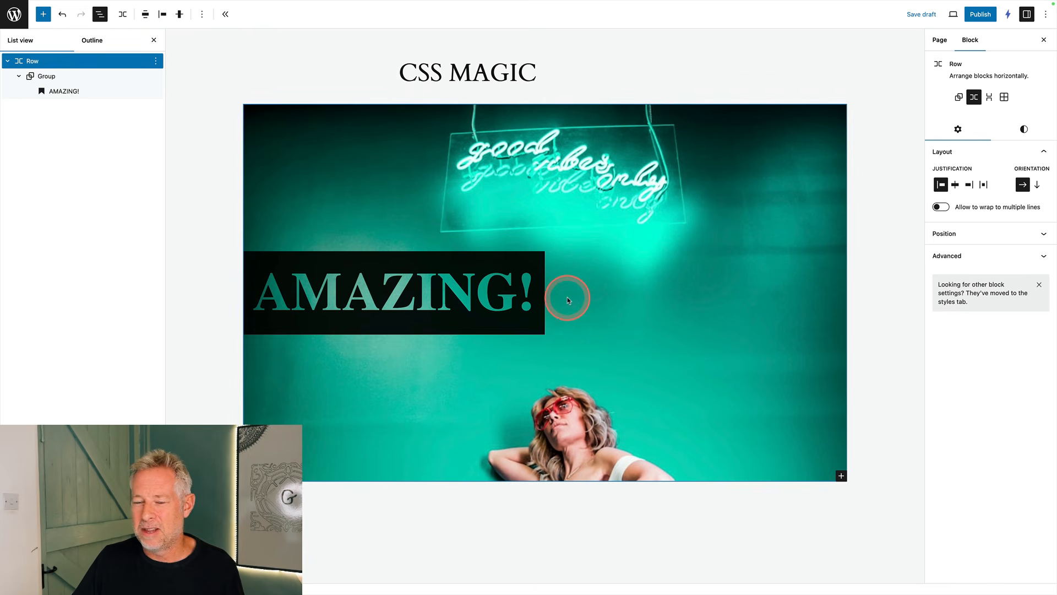
left_click(299, 142)
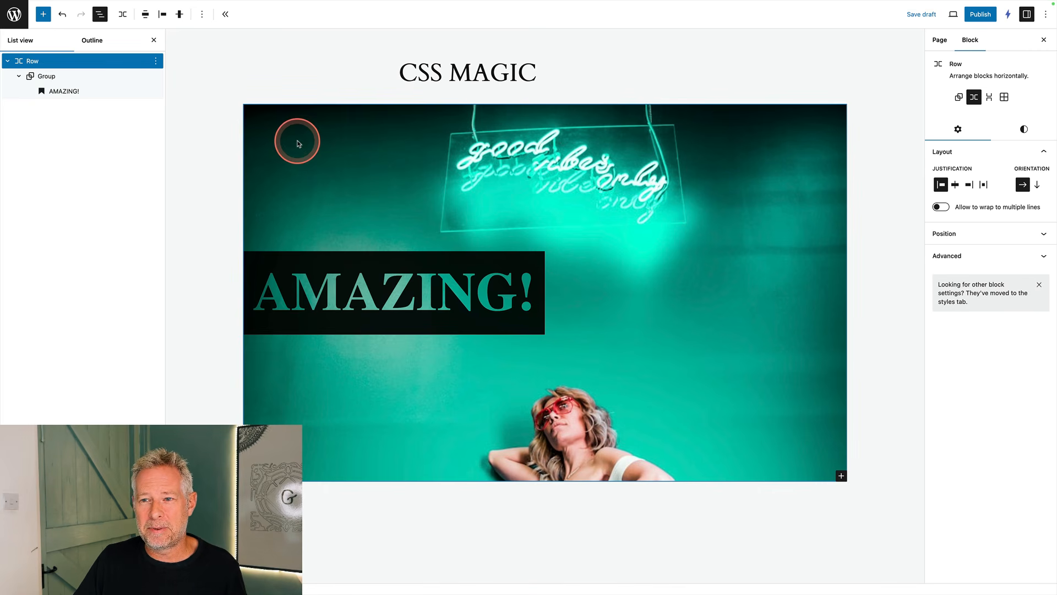
left_click(163, 16)
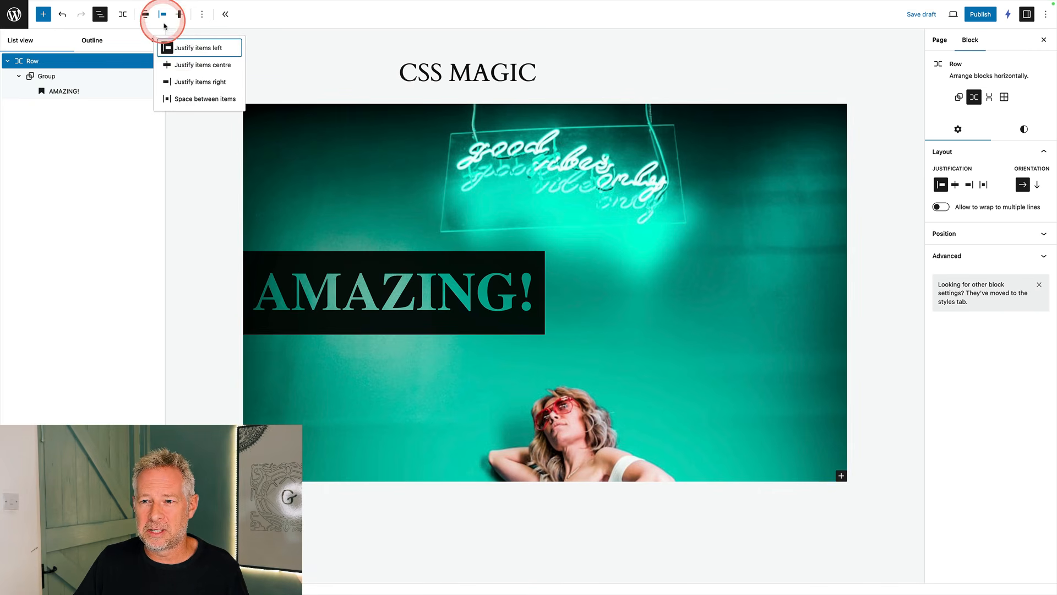
left_click(179, 14)
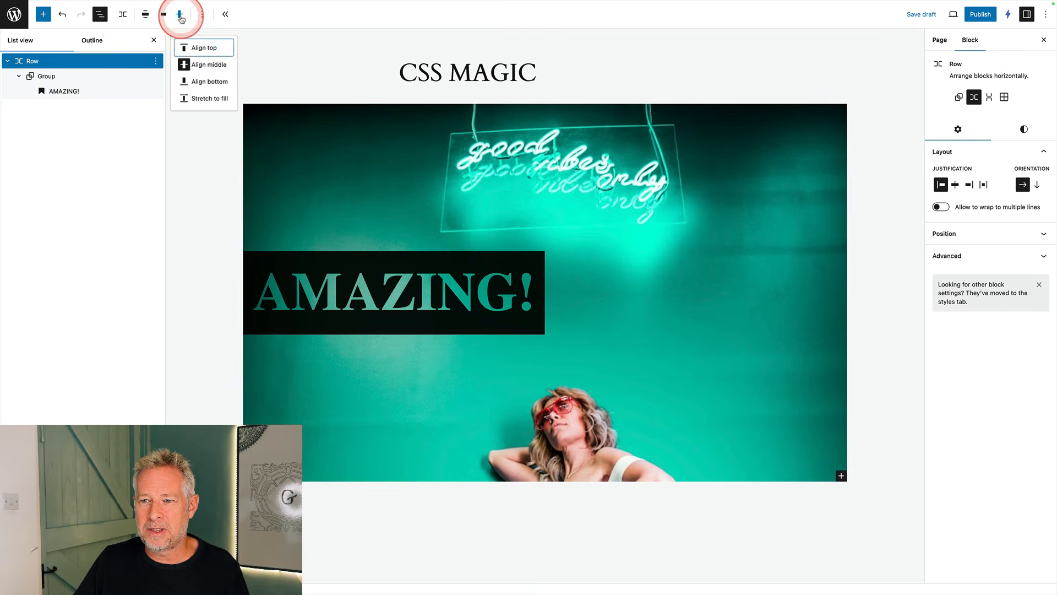
left_click(192, 45)
left_click(179, 14)
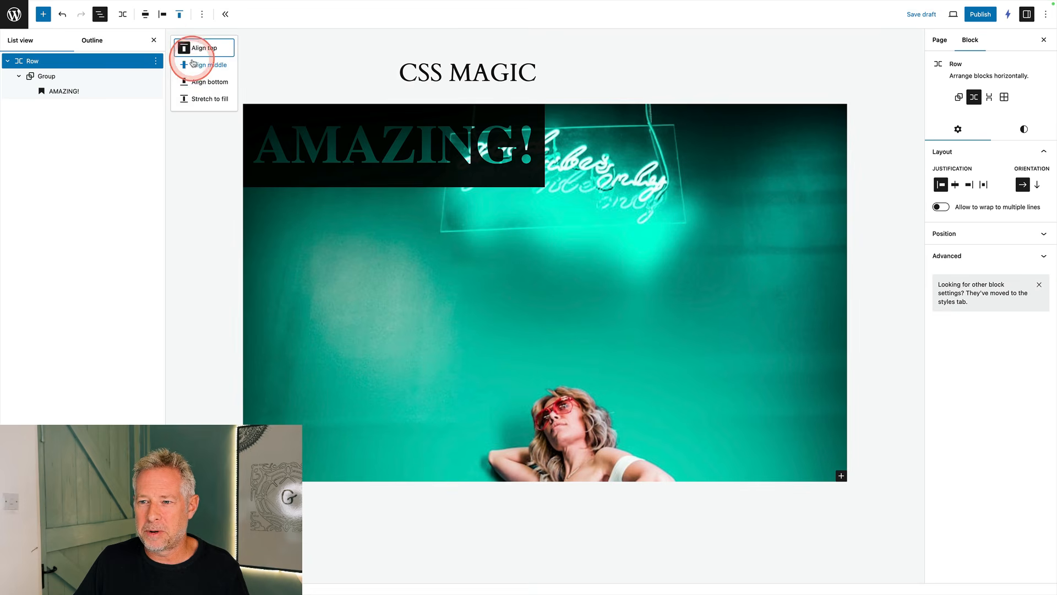
left_click(190, 64)
Justify the row's items to the centre.
left_click(163, 21)
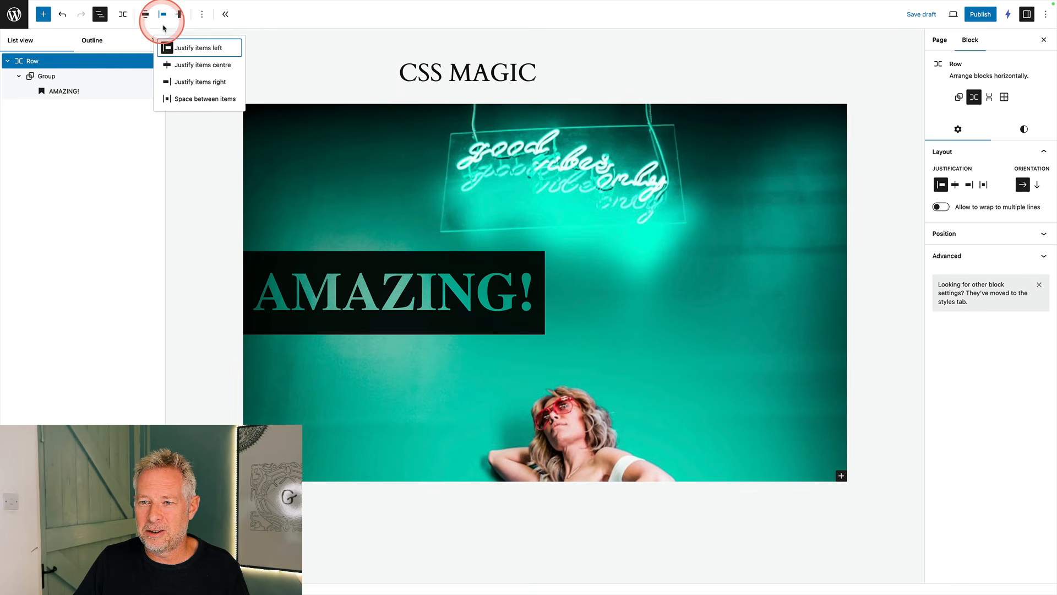
left_click(191, 60)
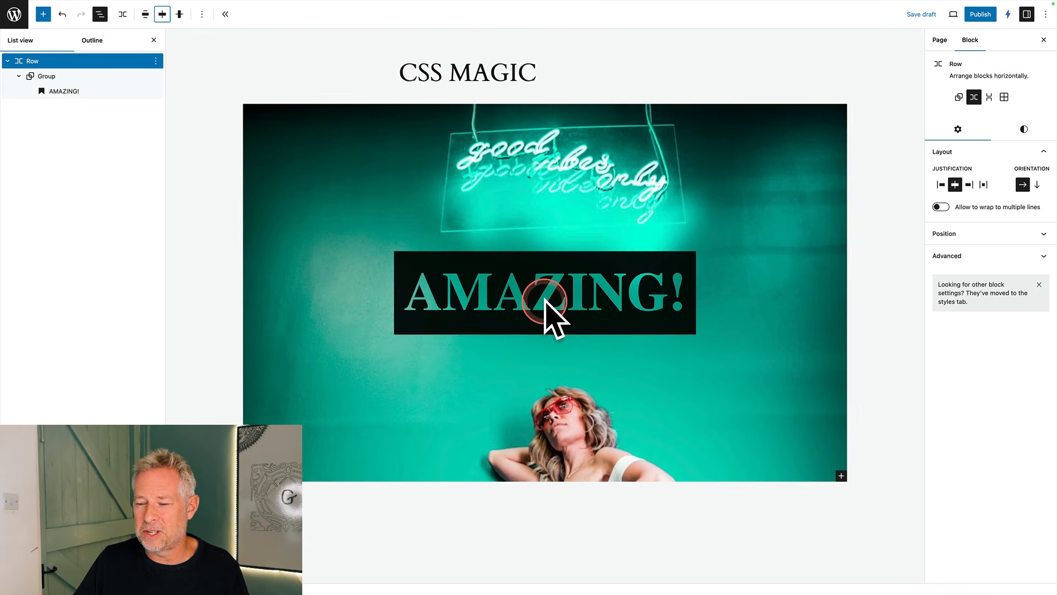
left_click(163, 22)
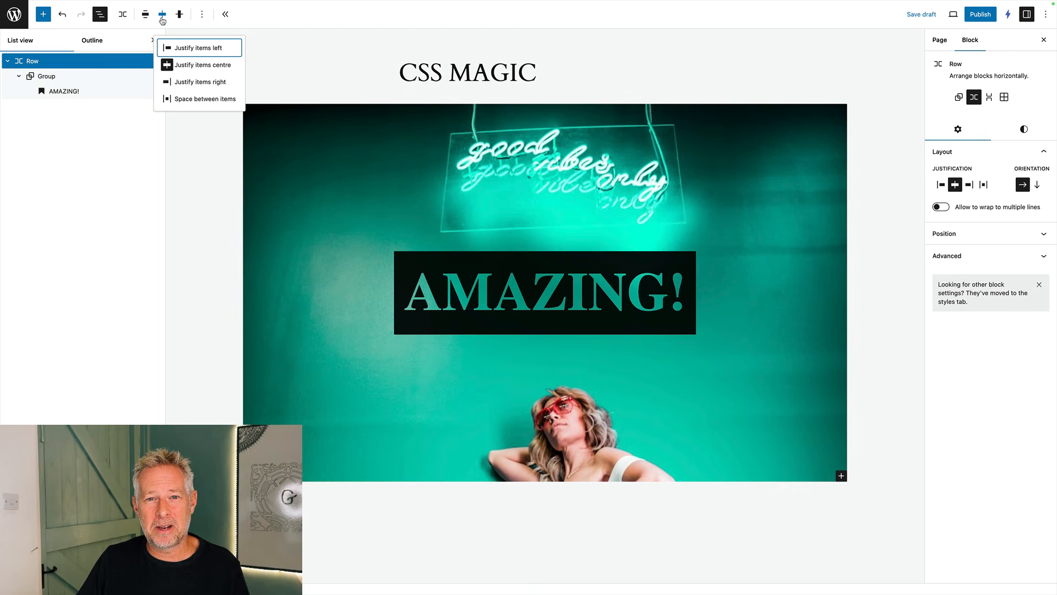
Try several theme colours as the AMAZING! heading's background, from dark grey through Accent / Four to the tan swatch.
left_click(853, 325)
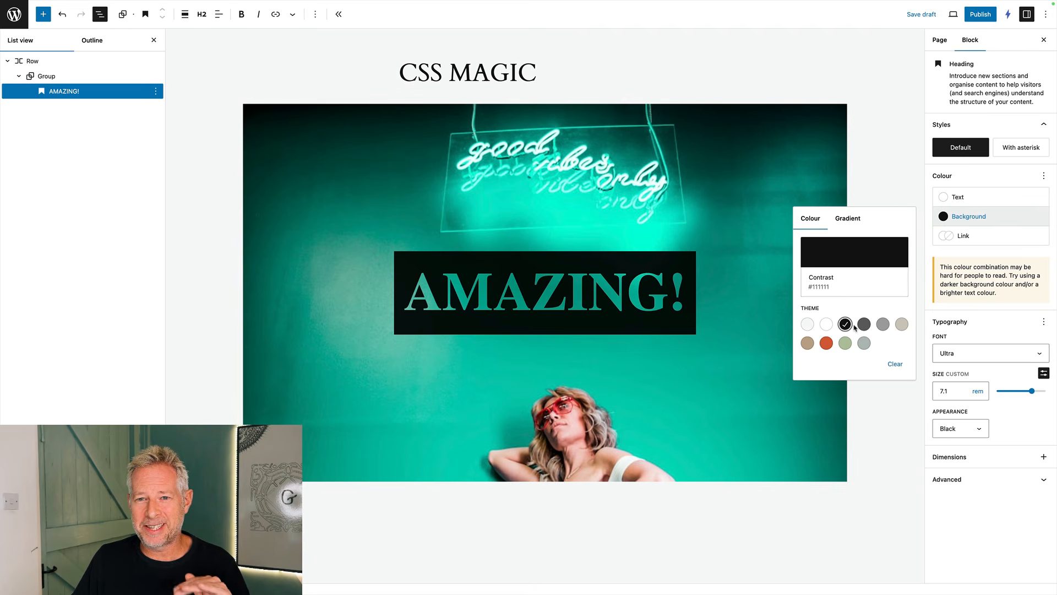
left_click(864, 324)
left_click(882, 324)
left_click(900, 326)
left_click(864, 342)
left_click(846, 344)
left_click(827, 344)
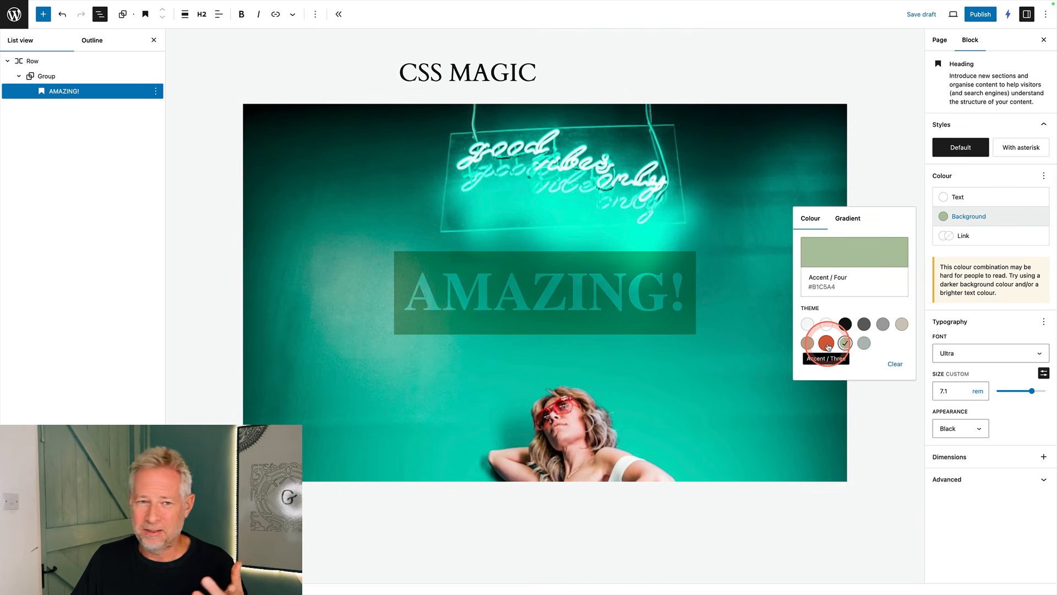
left_click(807, 344)
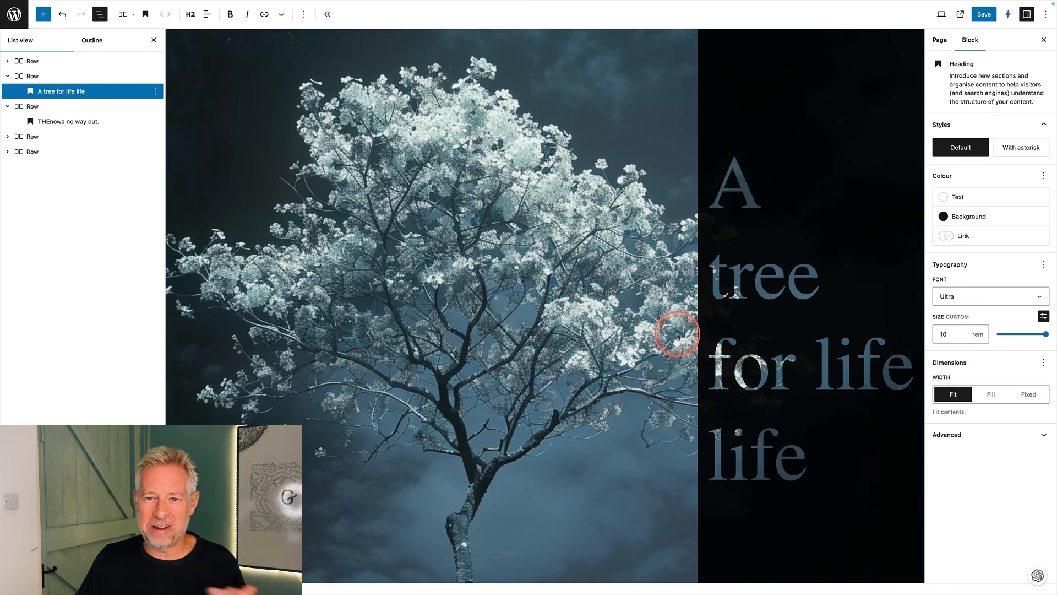
Examine the "A tree for life life" heading and its parent row on the finished example page.
left_click(38, 76)
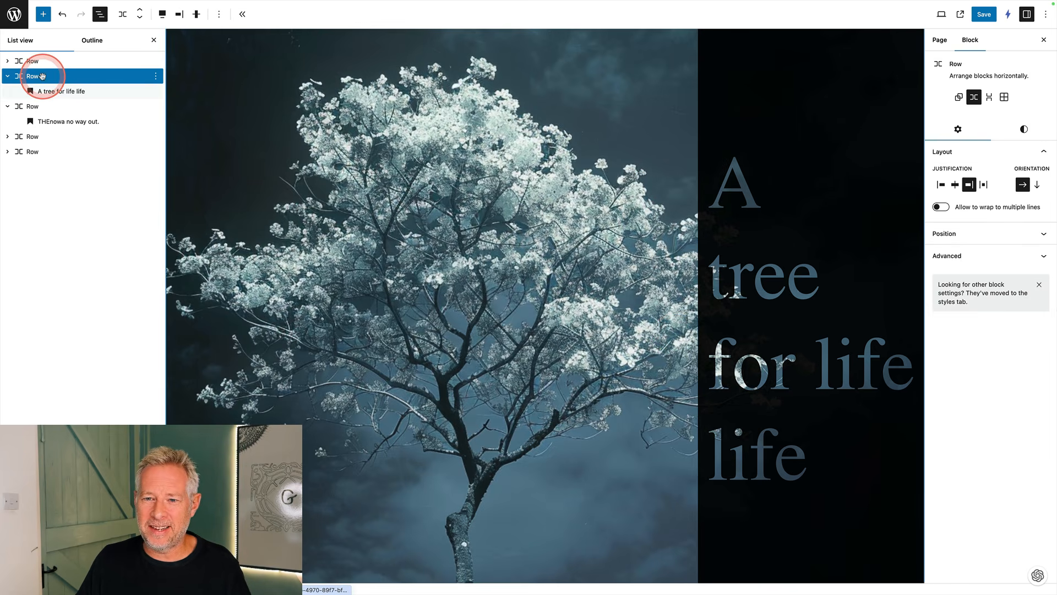
left_click(52, 92)
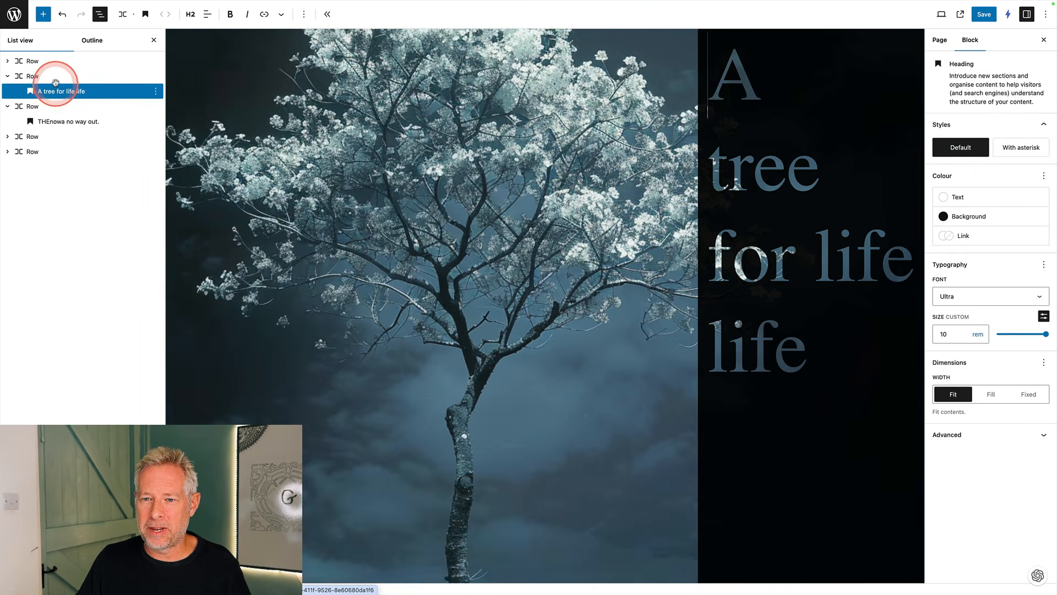
left_click(55, 79)
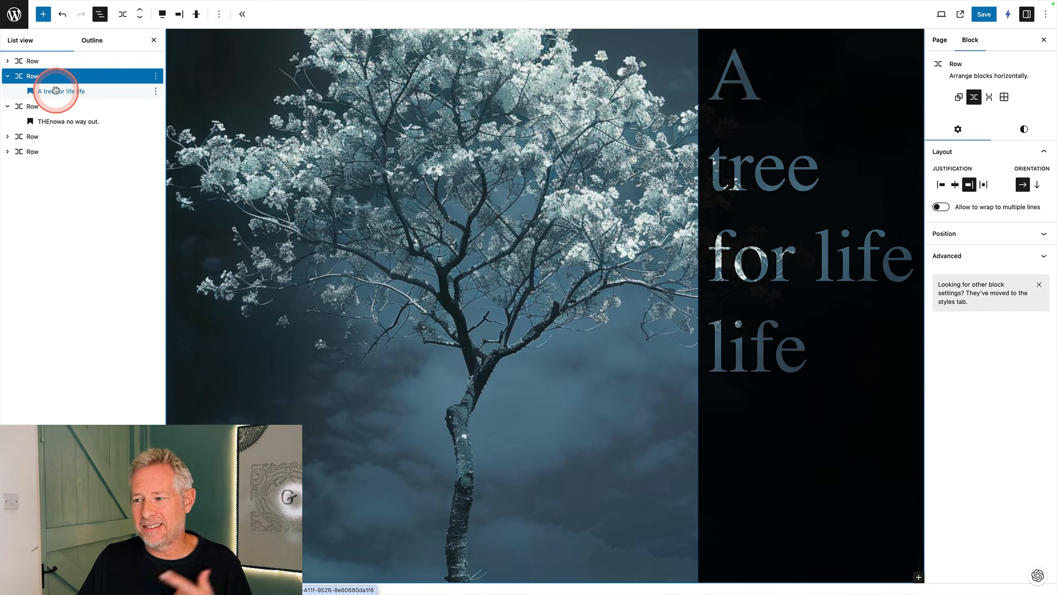
Compare the "A tree for life life" heading's settings with its parent row's, and check the row's justification options.
left_click(55, 89)
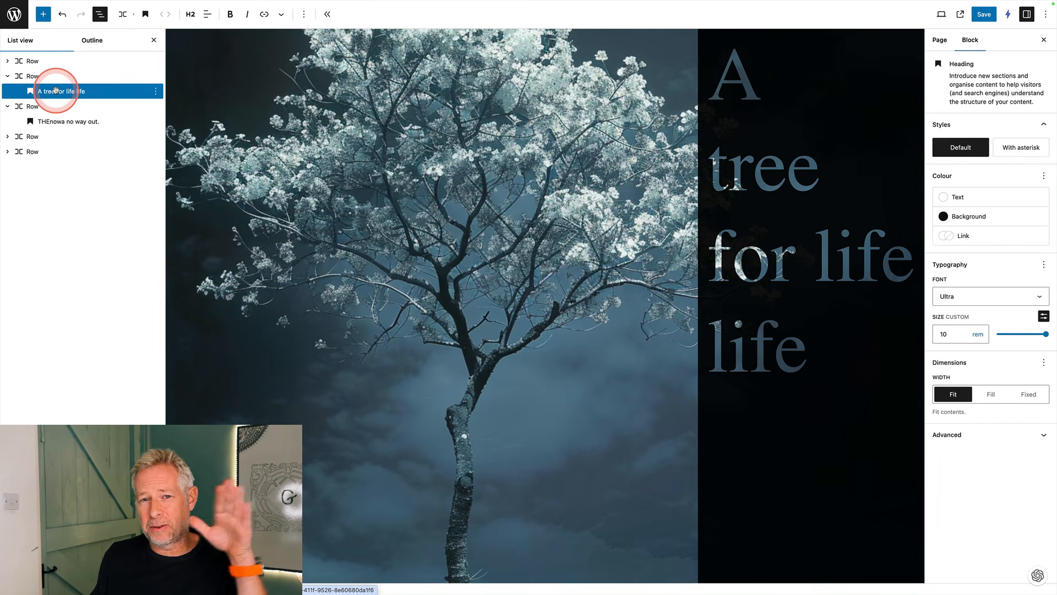
left_click(54, 84)
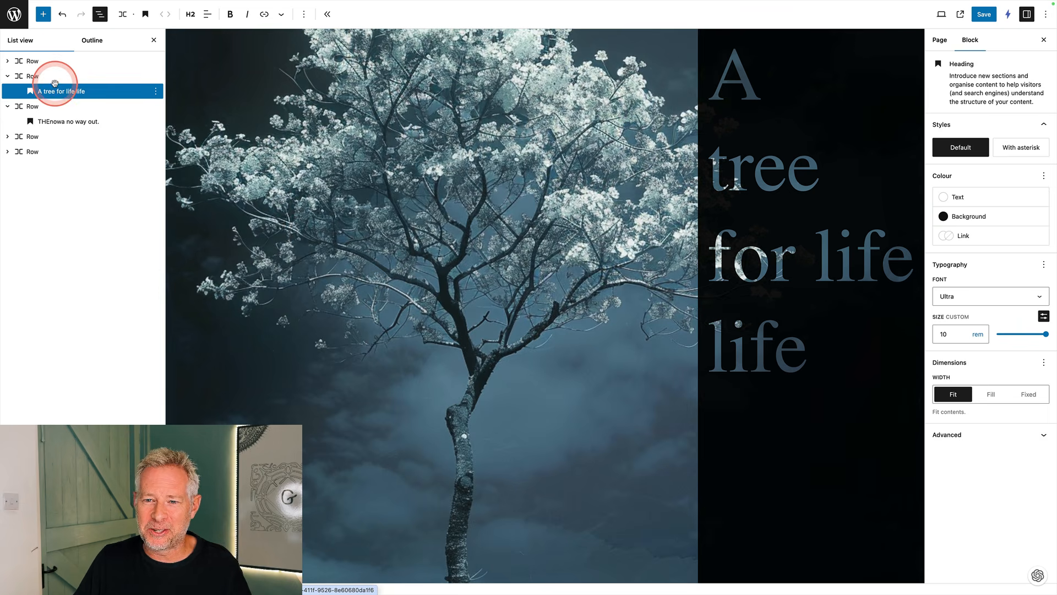
left_click(55, 77)
left_click(181, 17)
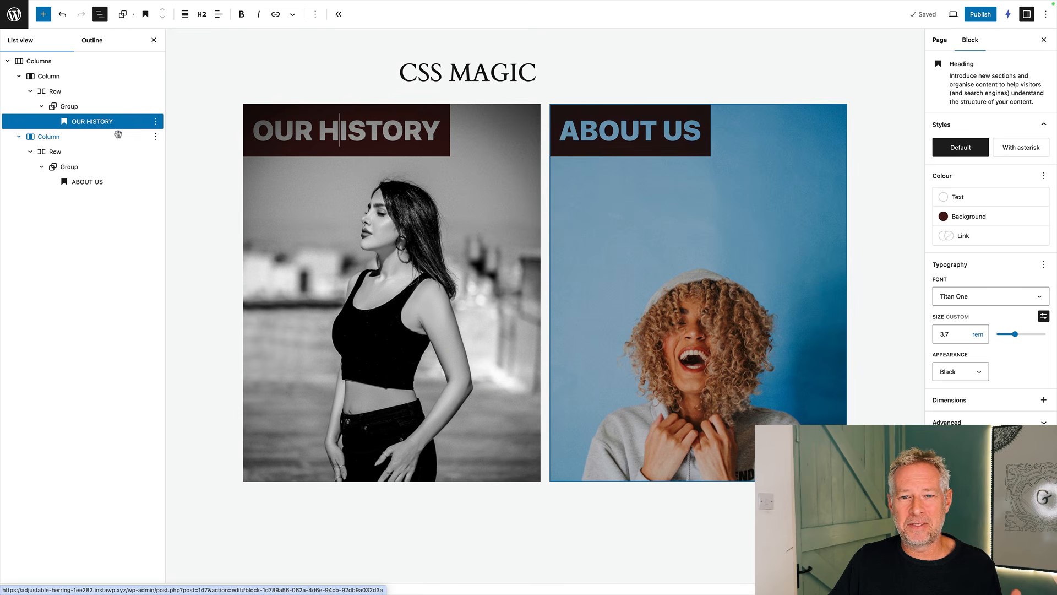
Examine the block nesting on the CSS MAGIC page, from Columns through the first row and group to the OUR HISTORY heading.
left_click(42, 58)
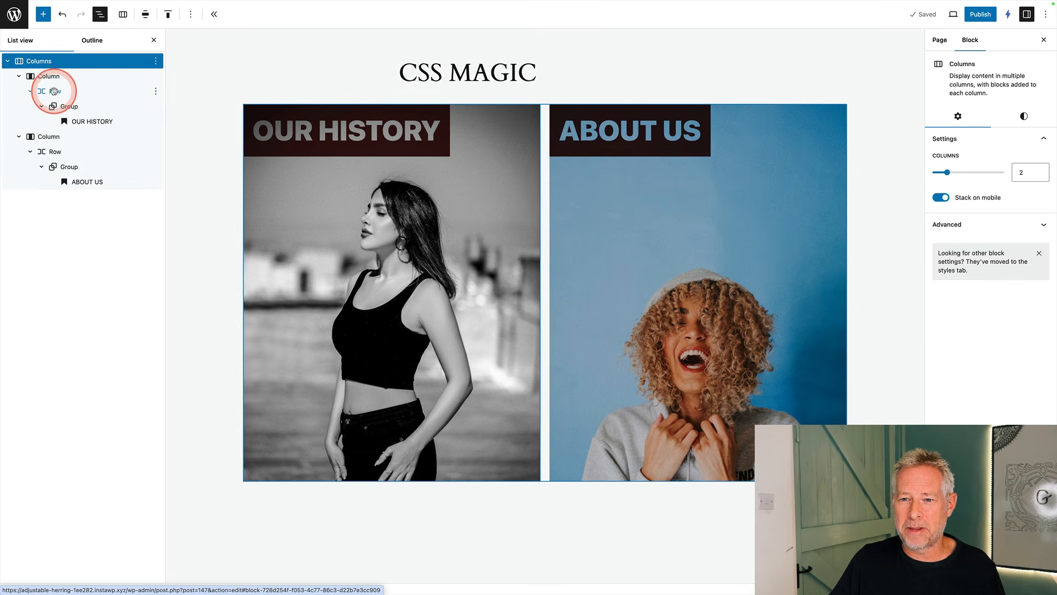
left_click(55, 91)
left_click(61, 107)
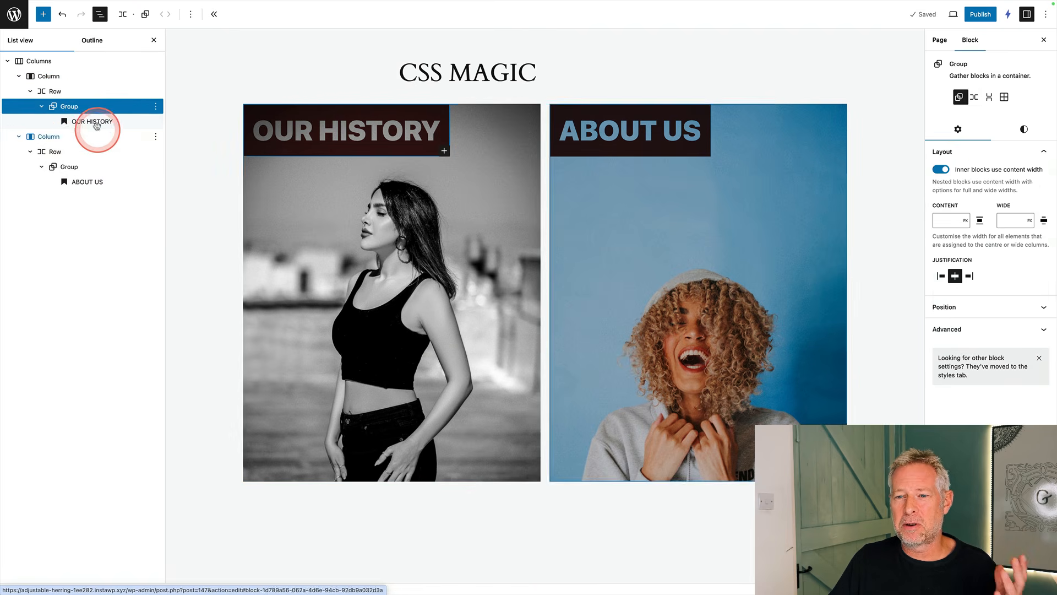
left_click(95, 123)
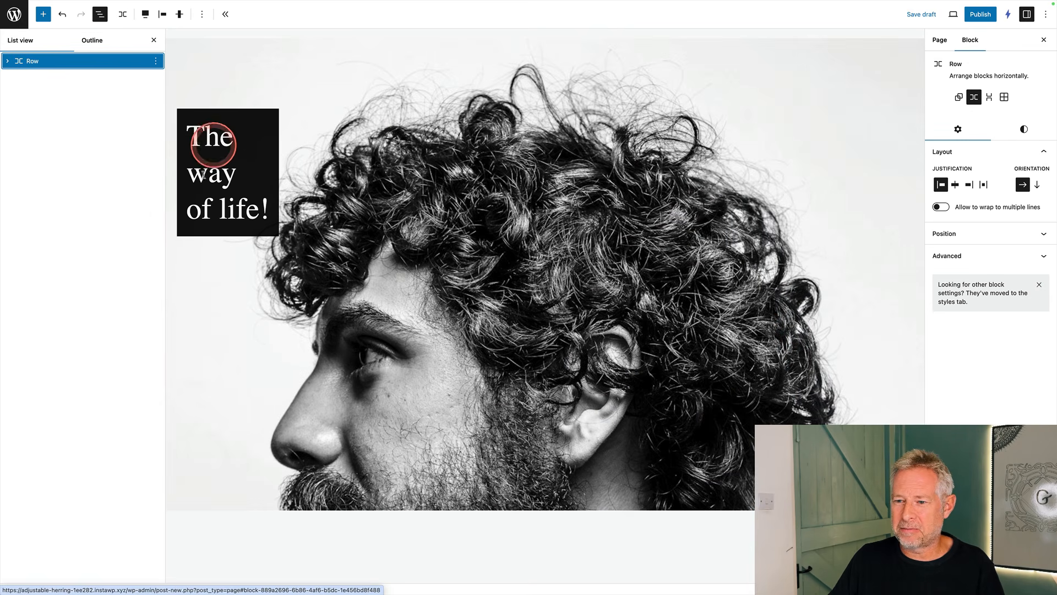
Expand the portrait image's row, select the group containing "The way of life!", and inspect the group's padding settings.
left_click(8, 61)
left_click(18, 77)
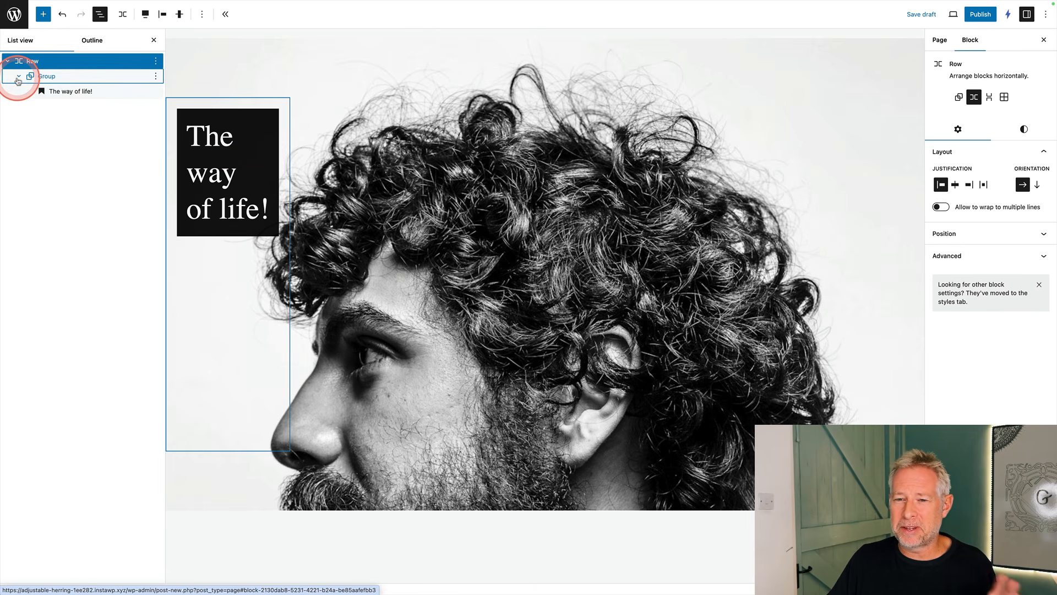
left_click(50, 78)
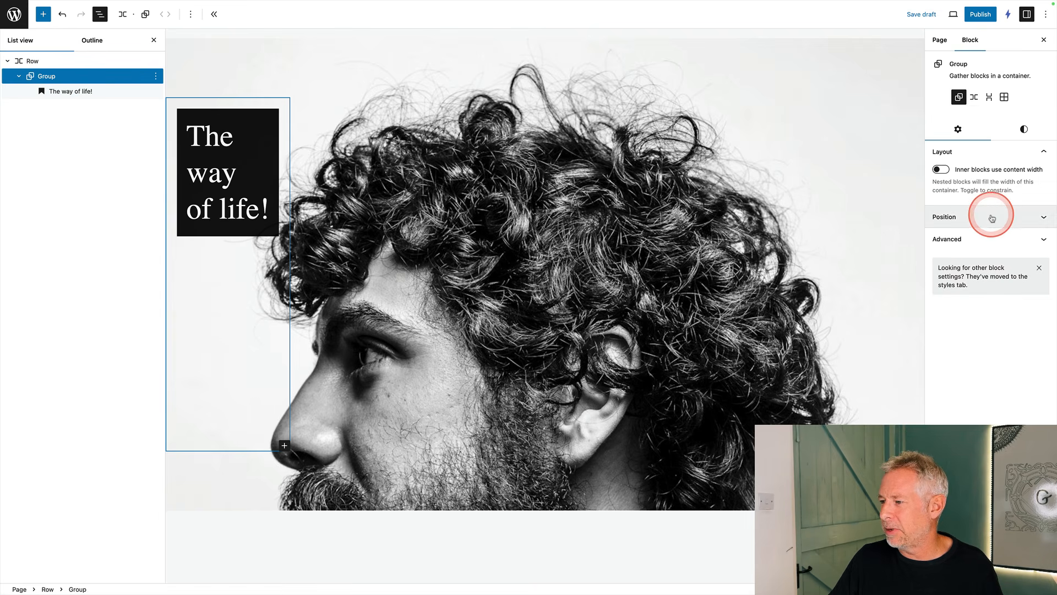
left_click(1023, 130)
mouse_move(963, 380)
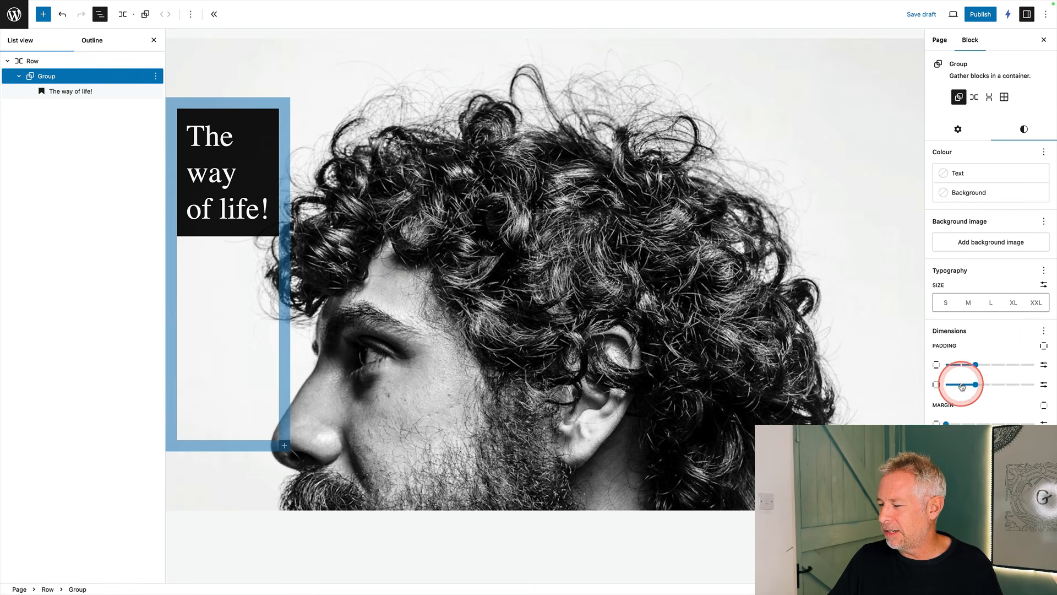